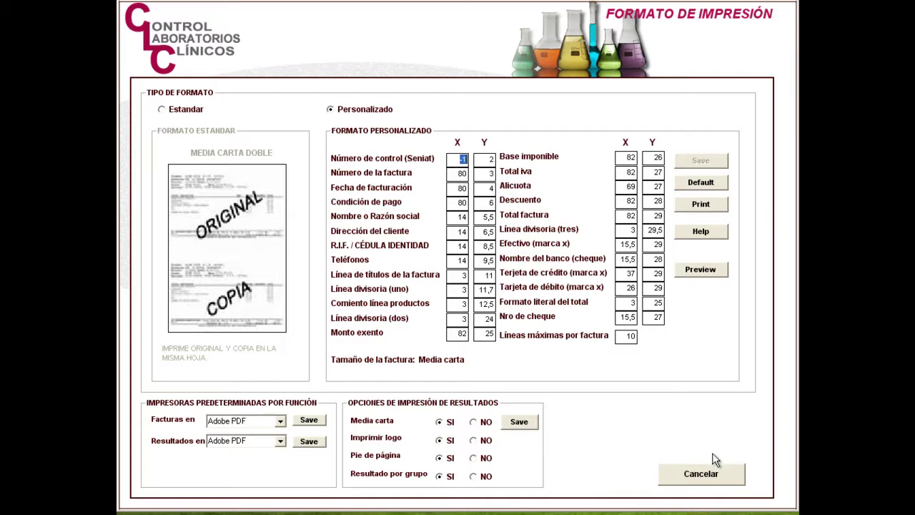
Leave the print format screen and reopen the Impresión settings under Configuración.
click(704, 479)
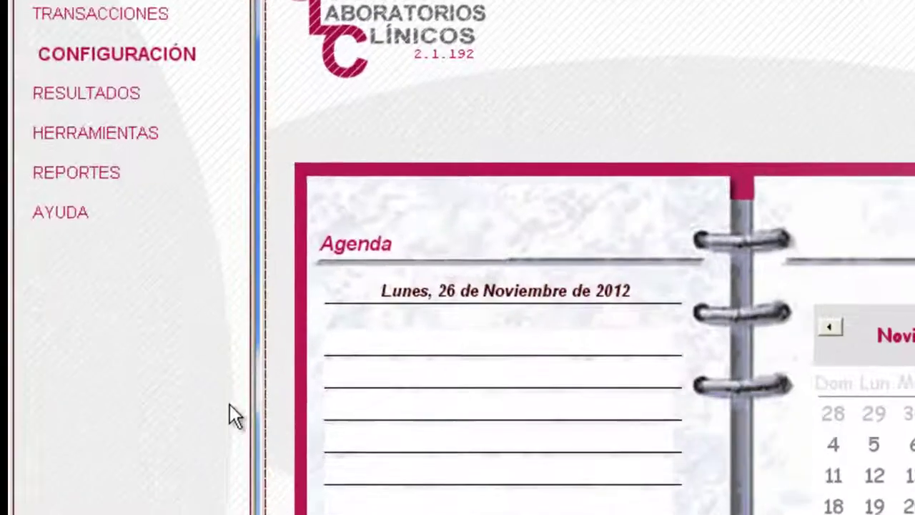
click(169, 145)
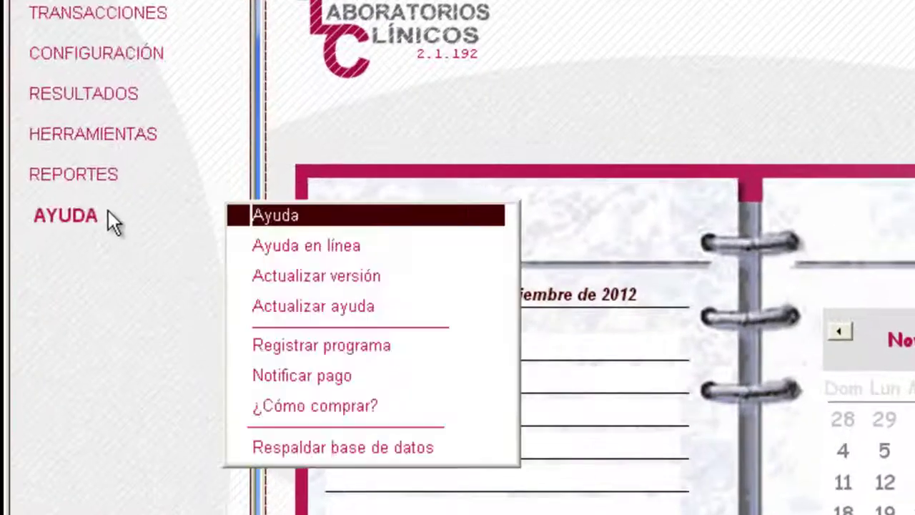
mouse_move(94, 185)
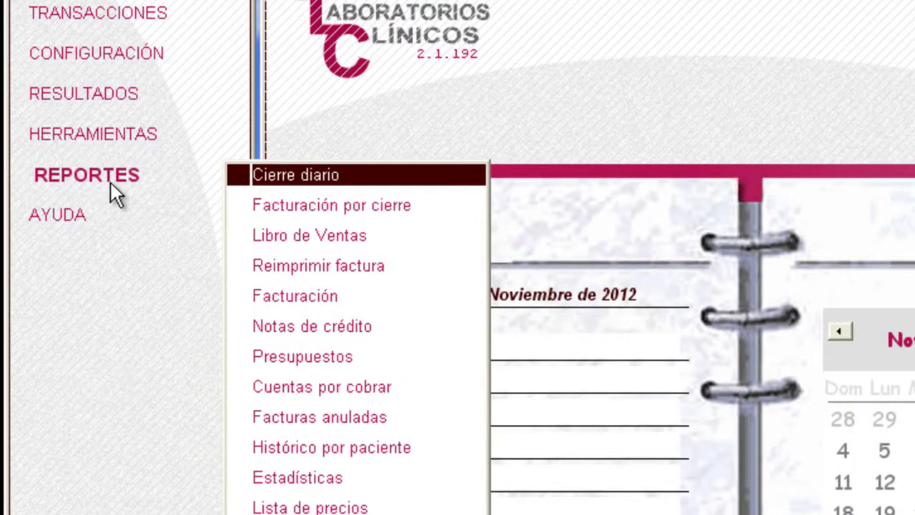
mouse_move(79, 212)
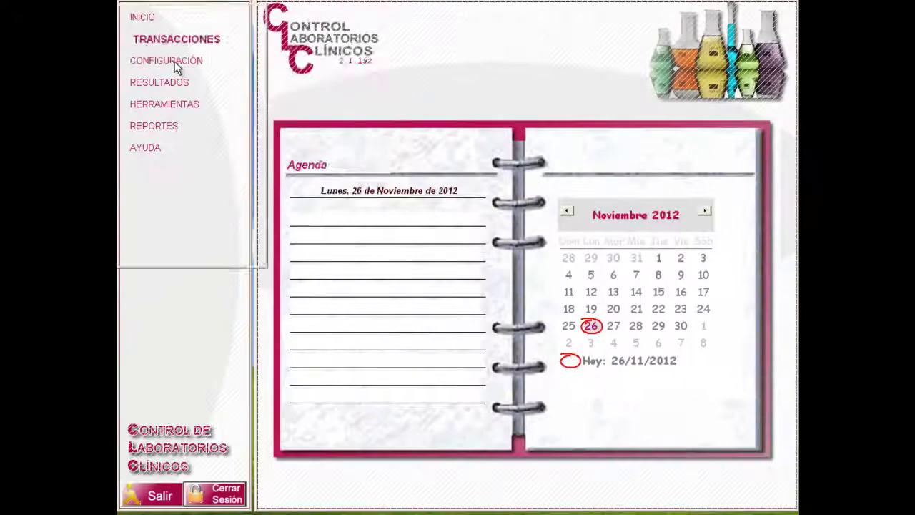
click(219, 65)
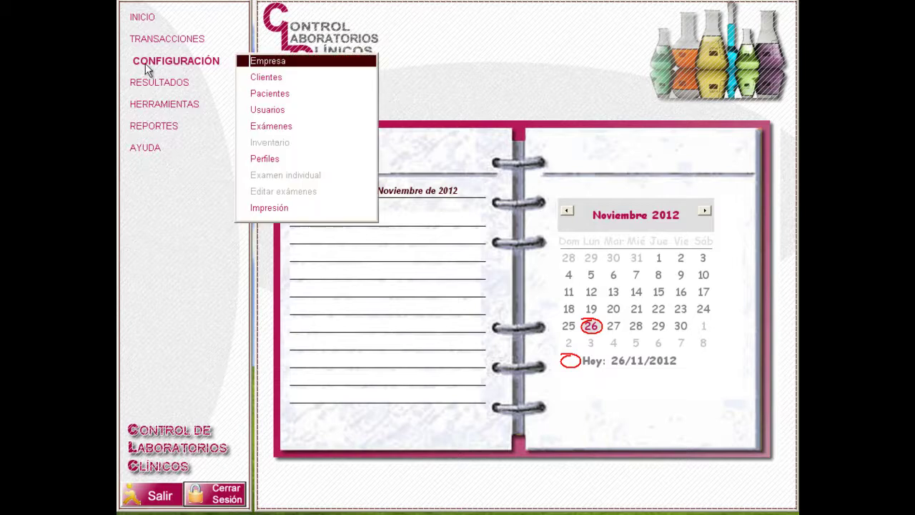
click(278, 208)
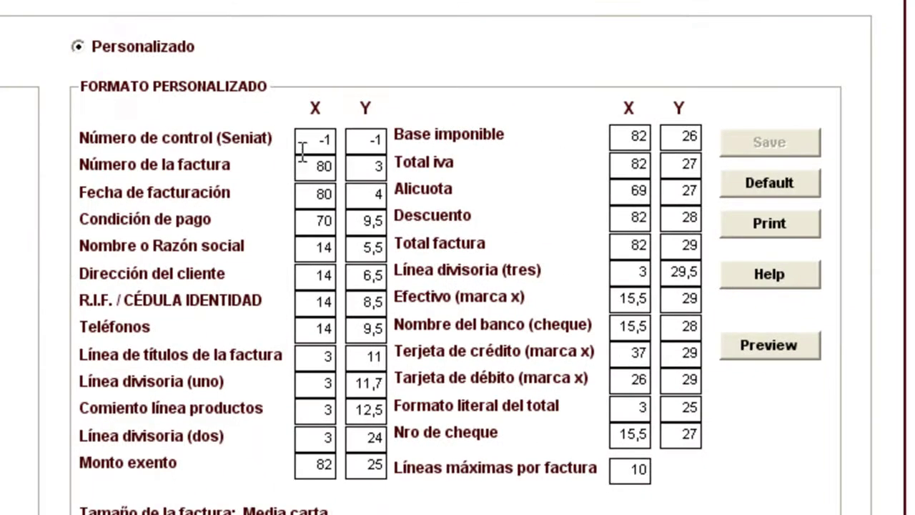
Review the X coordinates of the custom invoice fields from the control number to the product line, and check the invoice preview.
click(306, 140)
key(Tab)
click(299, 167)
click(305, 193)
click(303, 220)
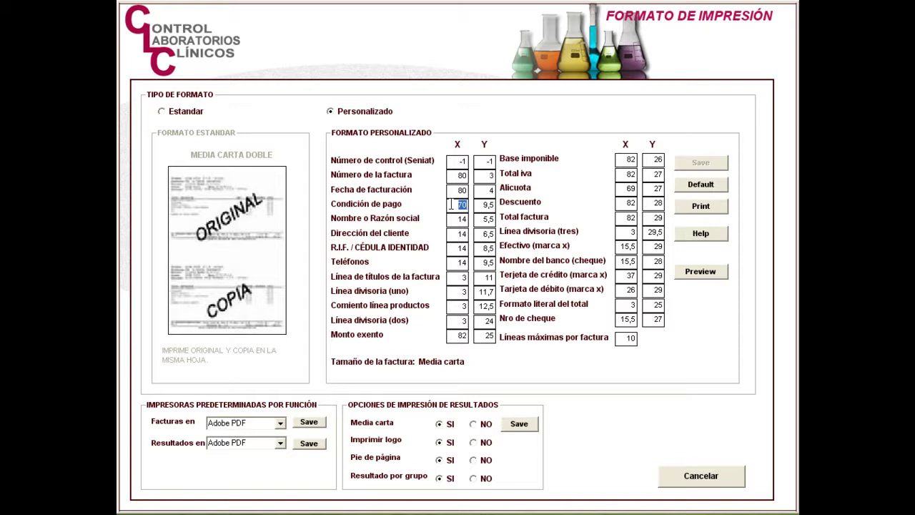
click(452, 218)
click(450, 234)
click(450, 248)
click(451, 262)
click(455, 278)
click(456, 291)
click(462, 306)
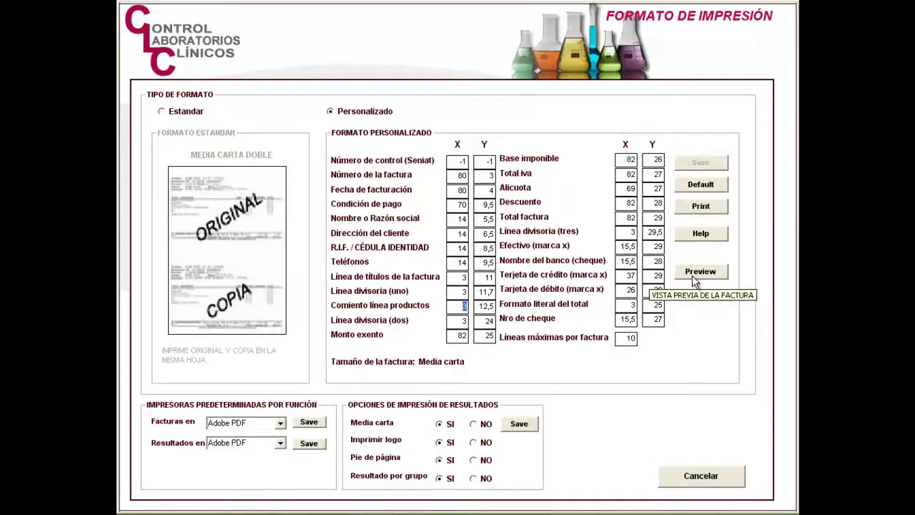
click(619, 253)
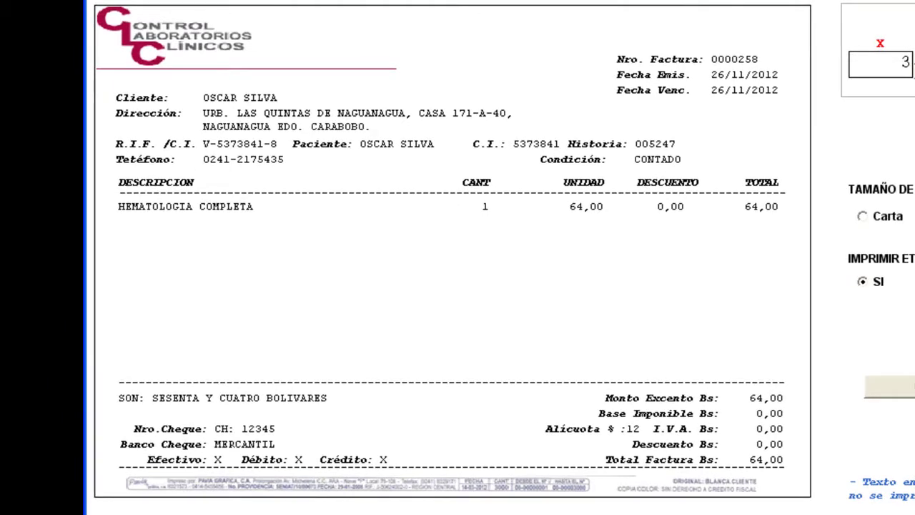
click(889, 386)
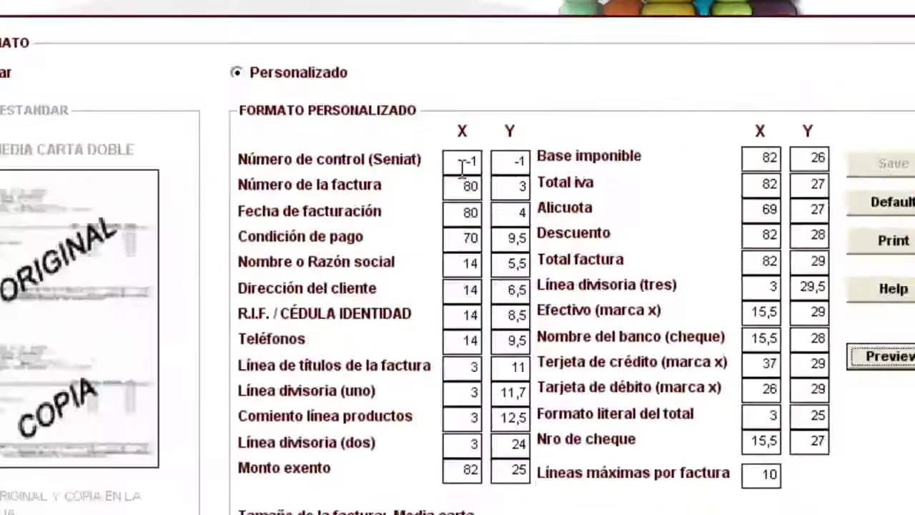
Examine the X and Y coordinates of the Número de control (Seniat) field.
double_click(458, 165)
double_click(586, 163)
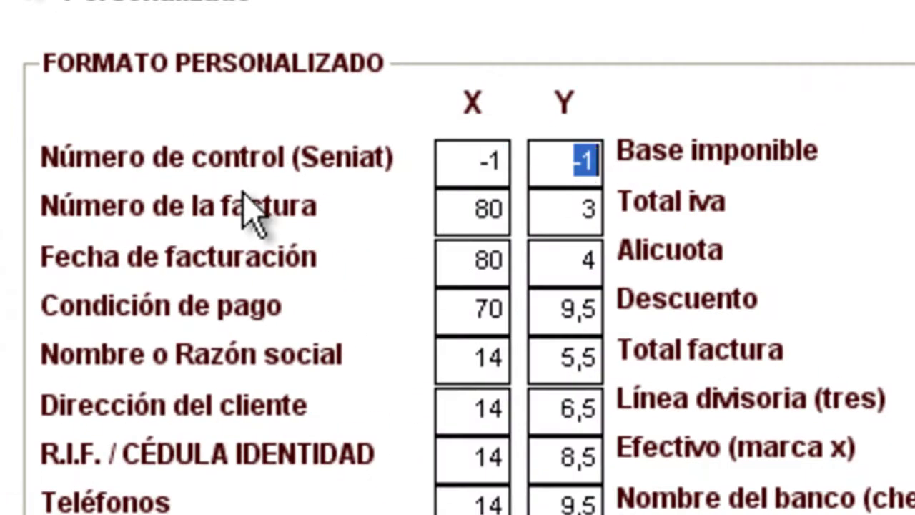
double_click(440, 163)
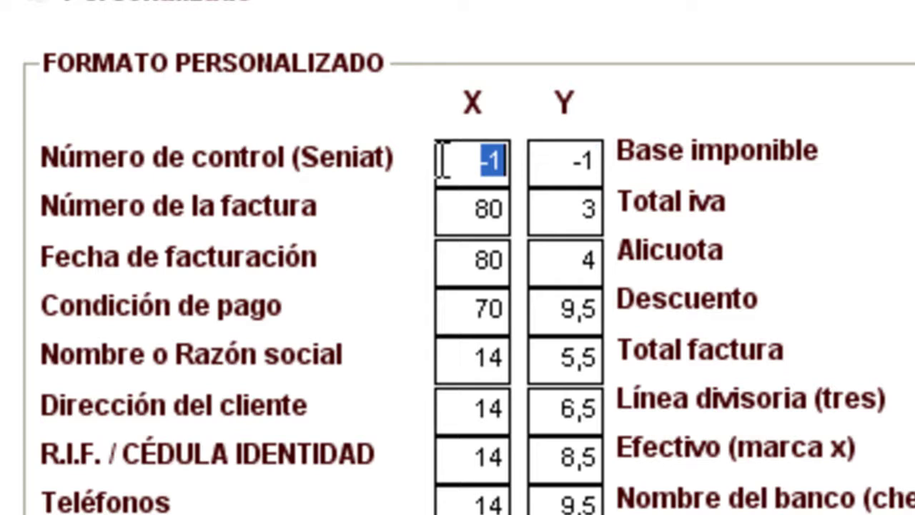
double_click(581, 156)
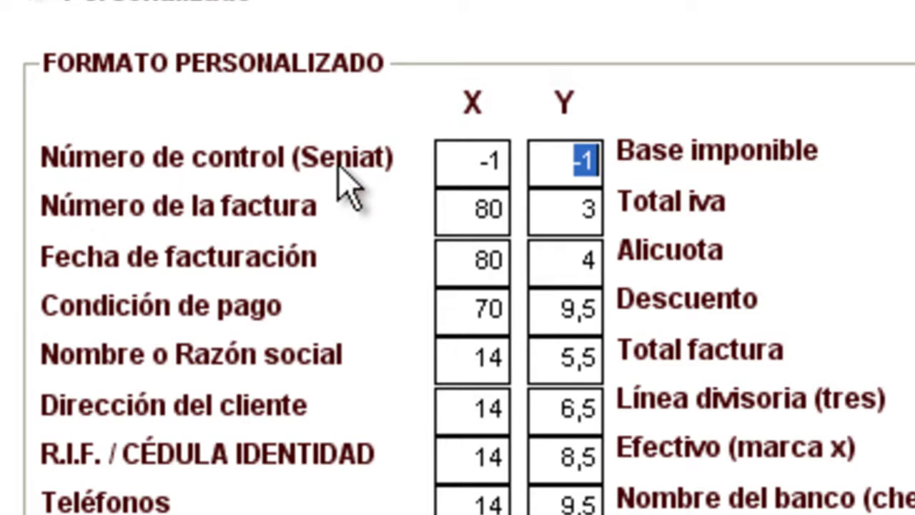
click(474, 164)
click(560, 163)
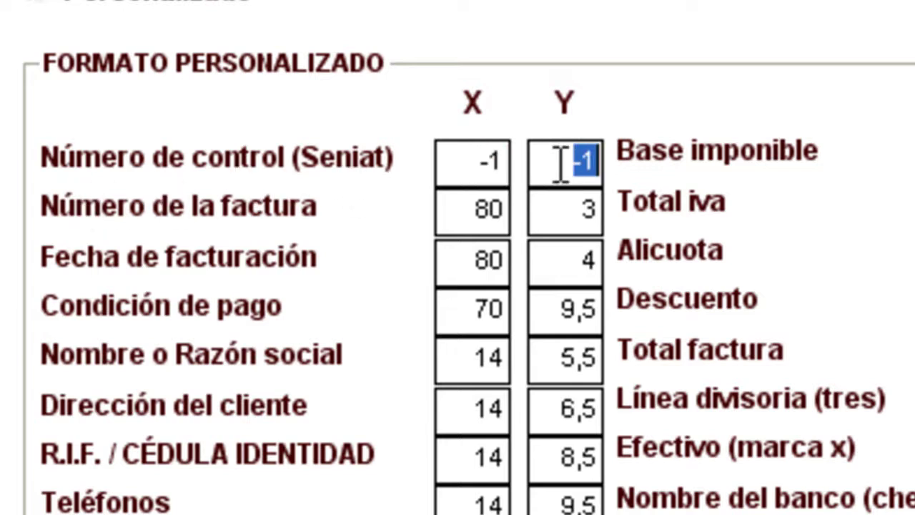
click(469, 164)
click(548, 163)
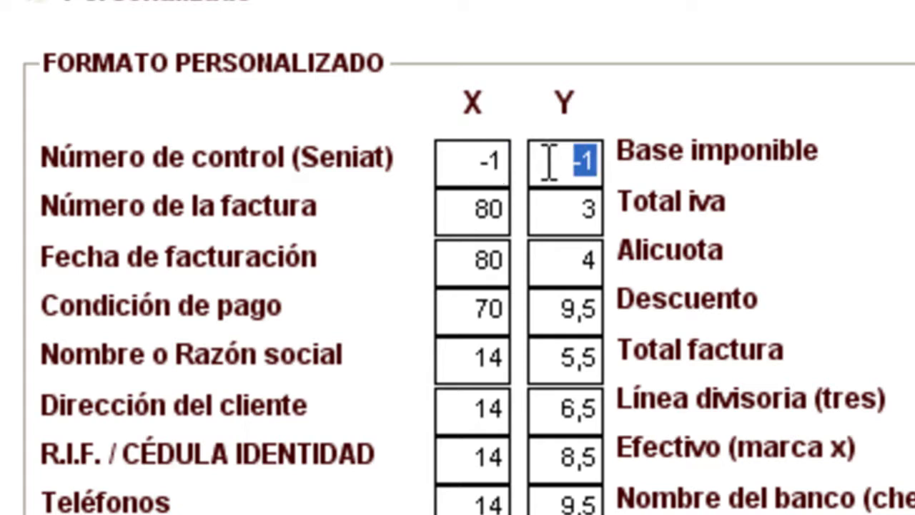
click(472, 163)
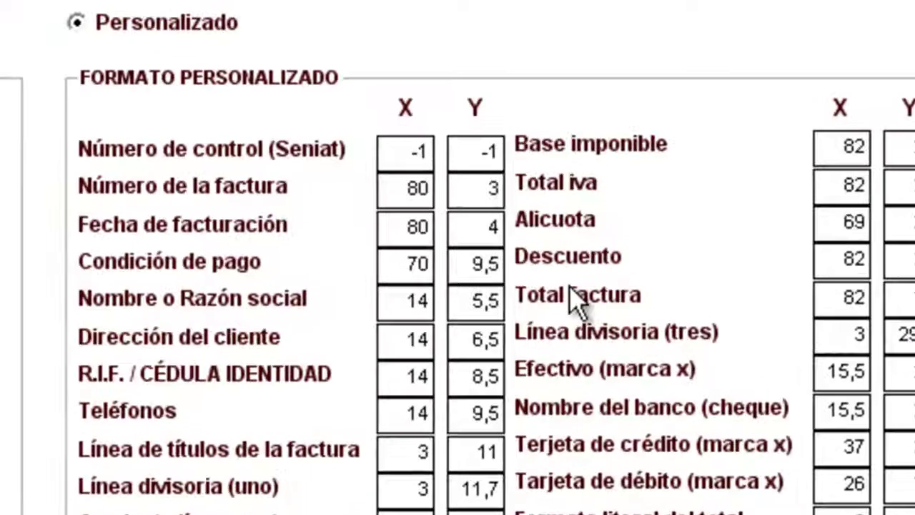
Set the Número de control (Seniat) position to X 80 and Y 2.
double_click(426, 160)
text(80)
key(Tab)
text(2)
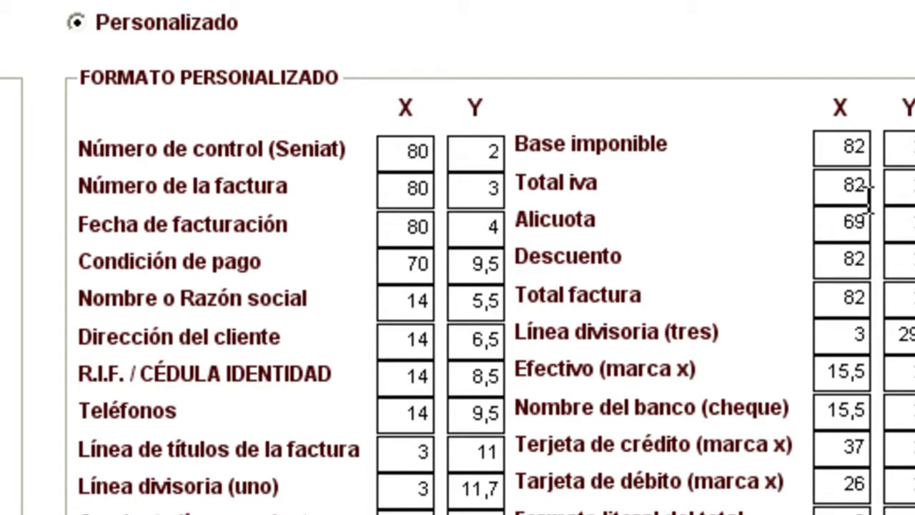
key(Tab)
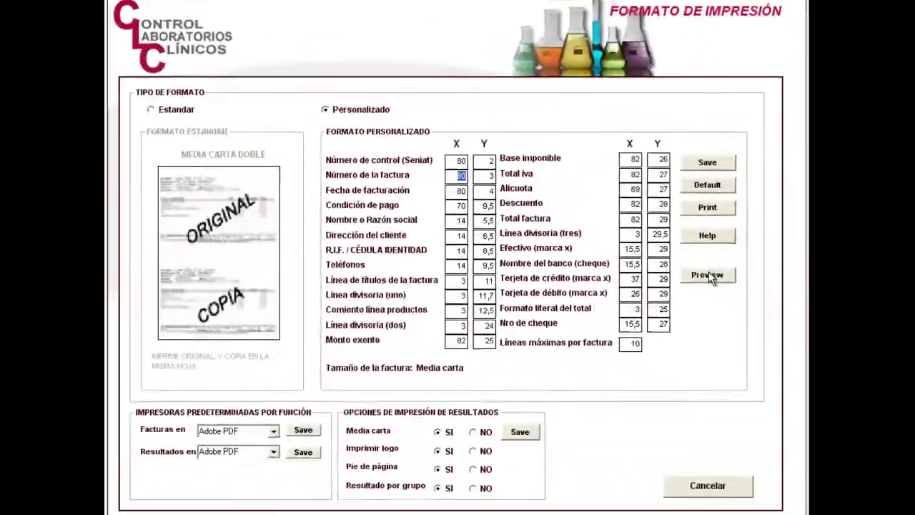
Preview the invoice, check the control number's placement and coordinates, and return to the format settings.
click(710, 276)
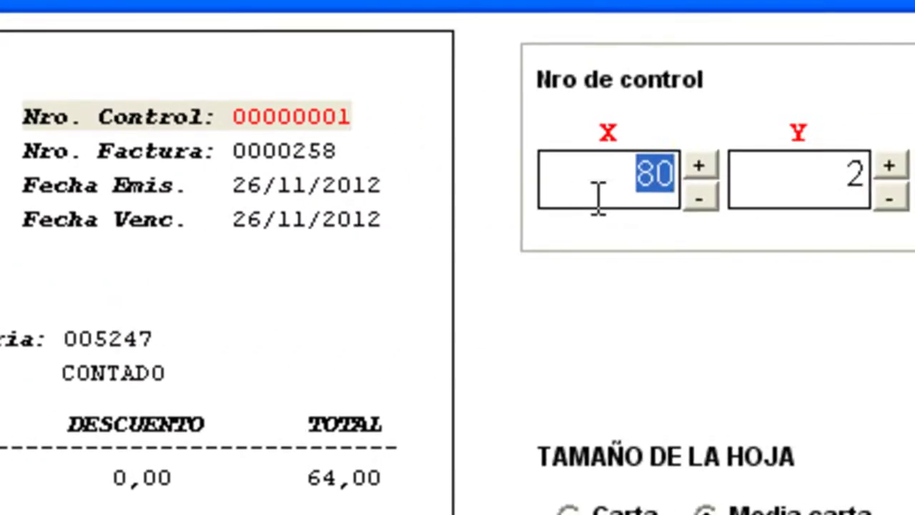
click(607, 173)
click(831, 173)
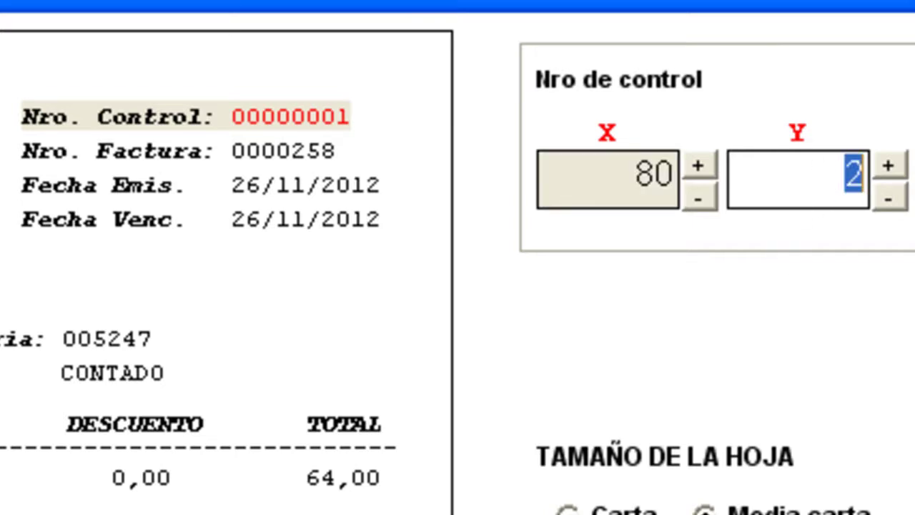
click(718, 411)
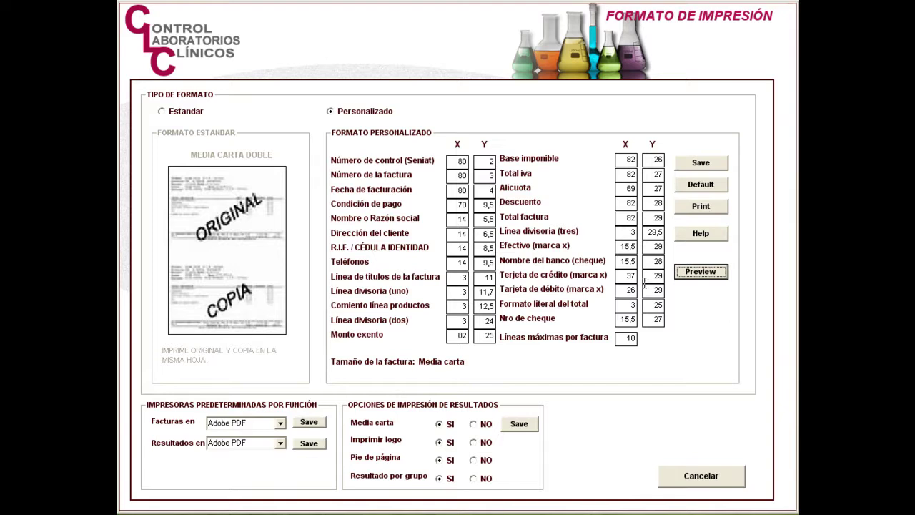
Set both the X and Y coordinates of Número de control (Seniat) to -1.
click(459, 162)
key(BackSpace)
key(BackSpace)
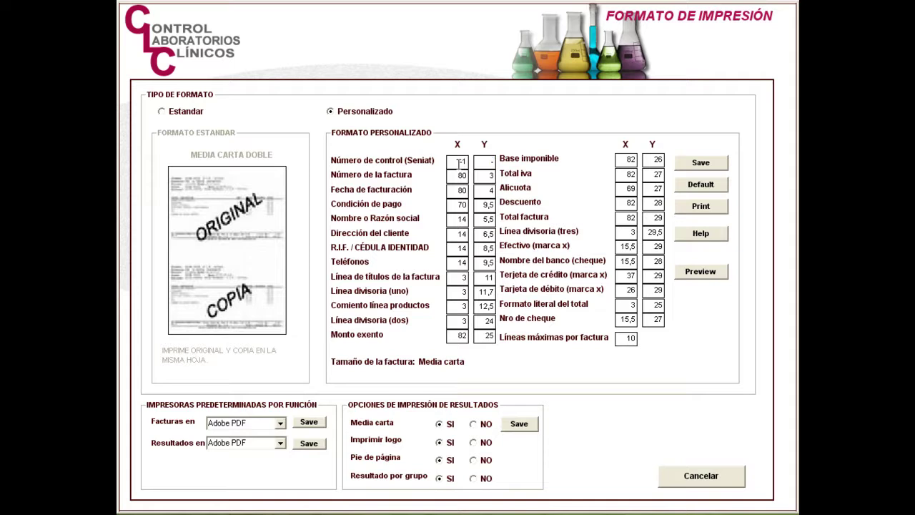
key(Tab)
Review the X and Y coordinates of the control number, invoice number and billing date.
click(454, 160)
key(Tab)
click(460, 164)
click(480, 160)
click(450, 176)
click(478, 177)
click(458, 190)
click(483, 189)
Preview the invoice and inspect the coordinates of the client name, address, R.I.F., phone, title line and product line.
click(704, 271)
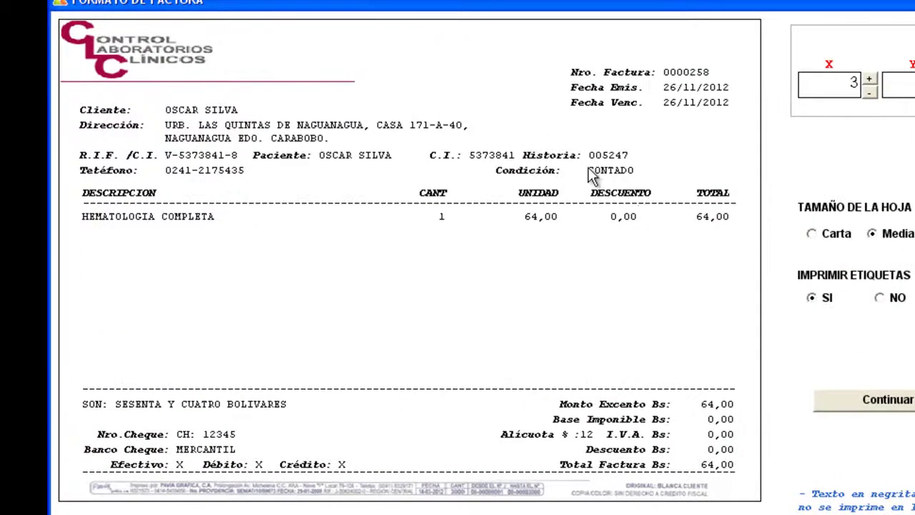
click(159, 118)
click(44, 138)
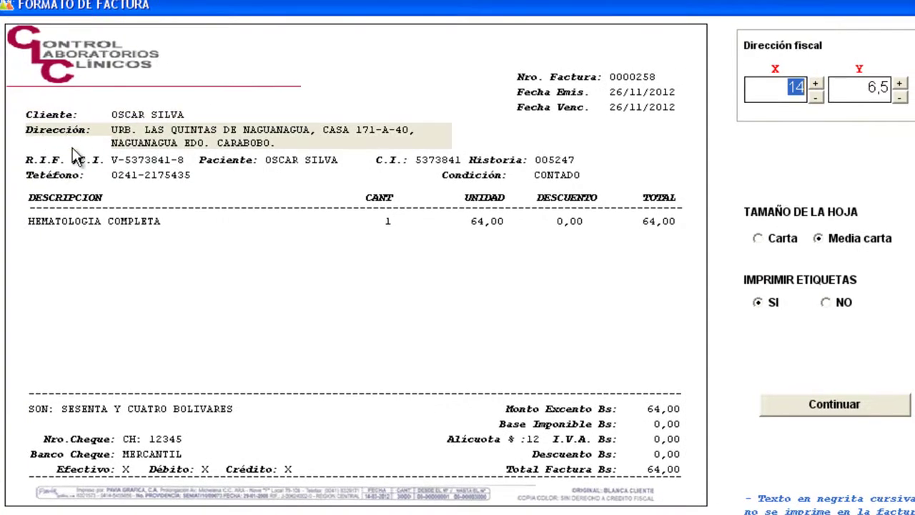
click(57, 162)
click(49, 178)
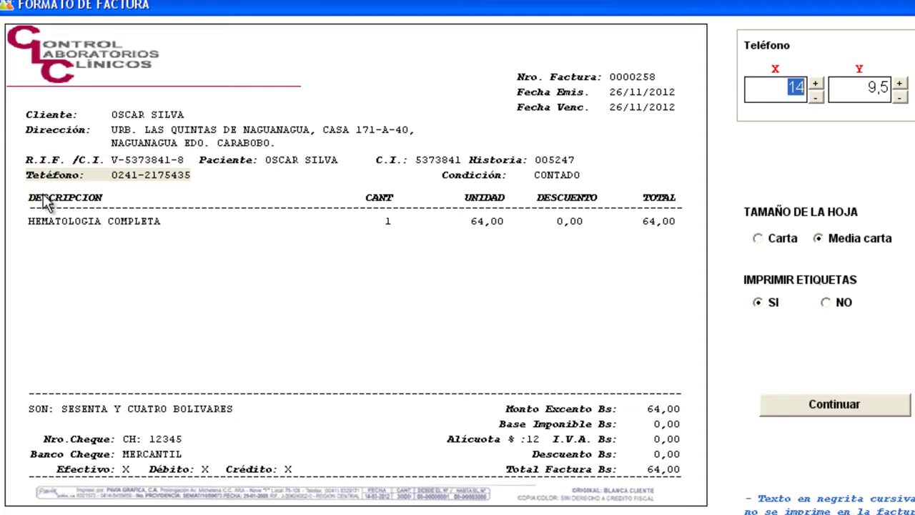
click(45, 199)
click(55, 223)
click(58, 176)
click(58, 162)
click(44, 139)
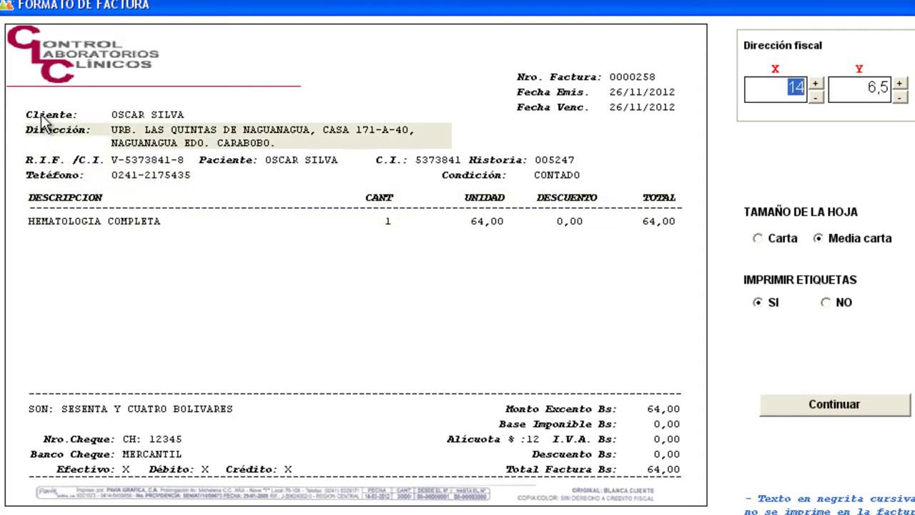
click(43, 115)
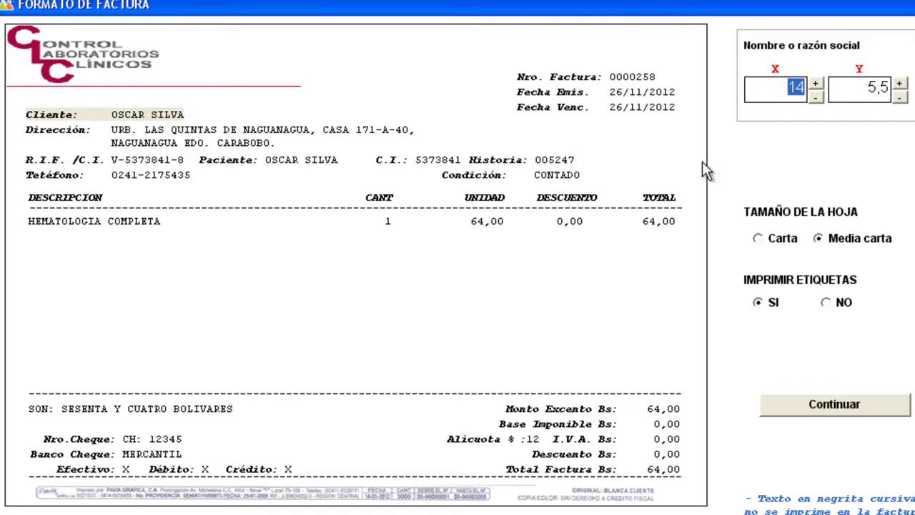
Move the payment condition (Condición de pago) to X 80 and Y 6 in the invoice preview.
click(464, 179)
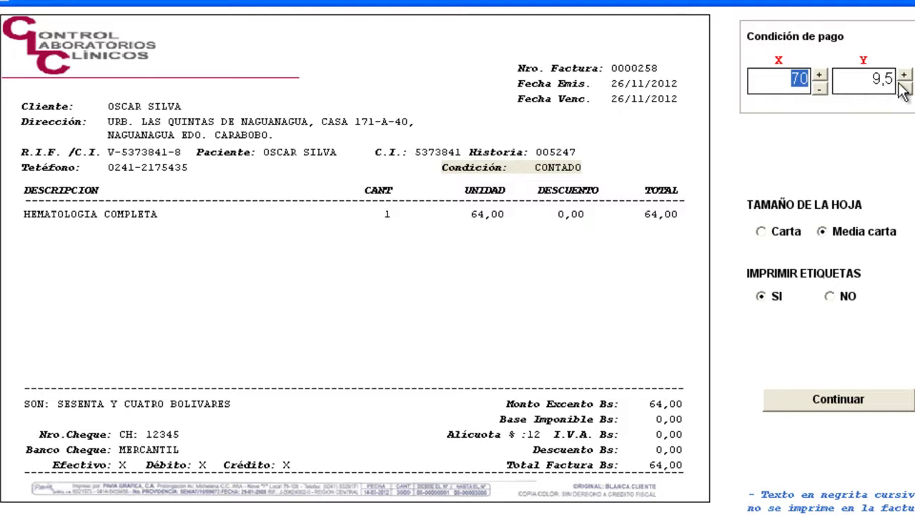
drag(819, 88, 820, 82)
click(819, 89)
click(820, 80)
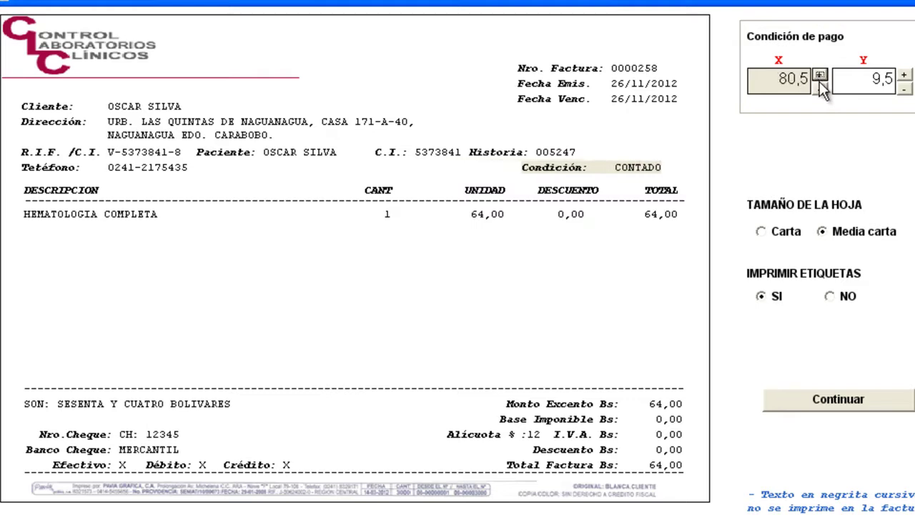
click(819, 89)
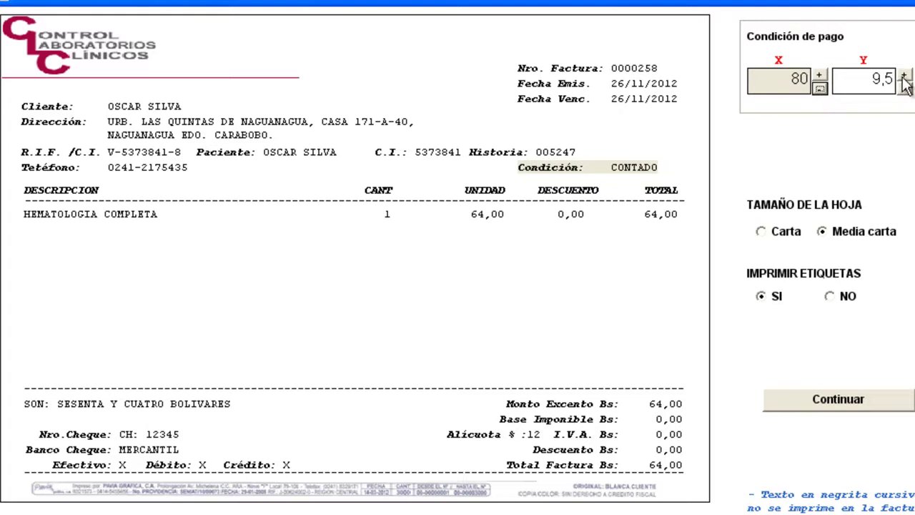
drag(904, 89, 904, 89)
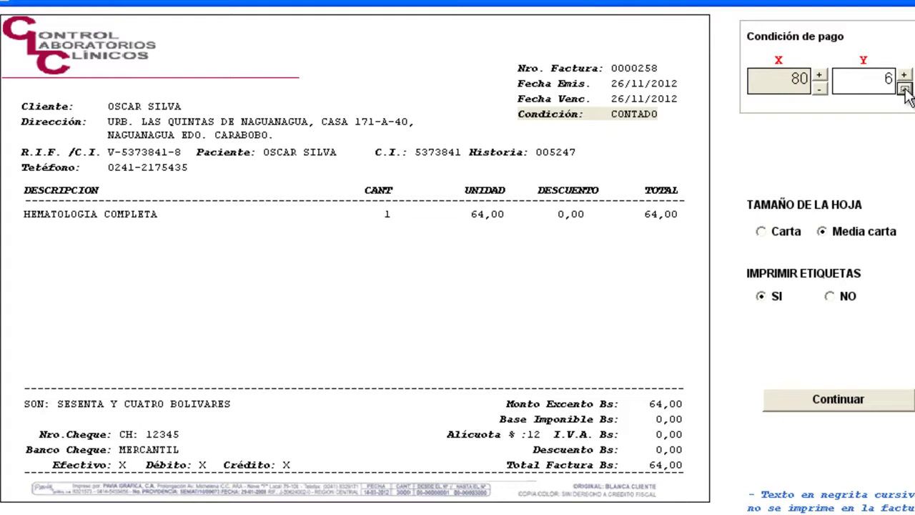
Try the payment condition at X 78,5 and Y 7, and return it to X 80 and Y 6.
drag(904, 76, 904, 75)
click(904, 90)
click(904, 90)
click(819, 89)
click(819, 88)
click(819, 89)
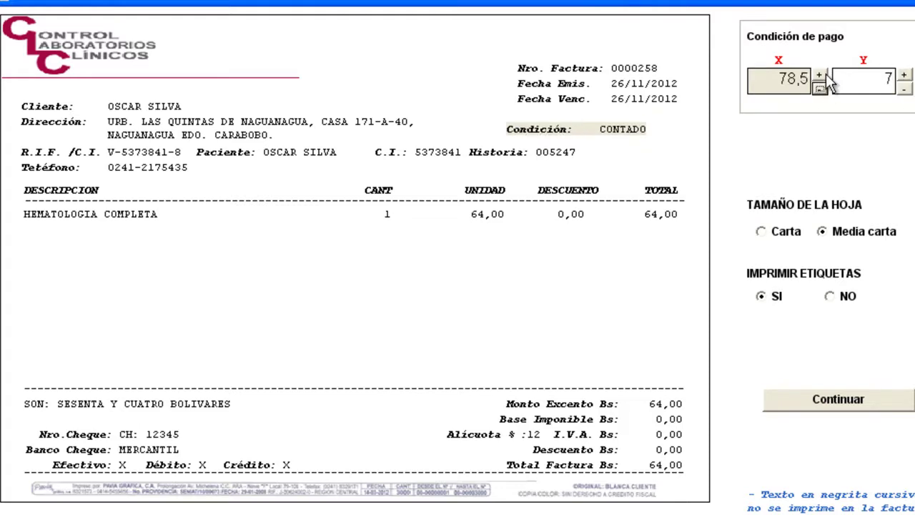
click(819, 75)
click(819, 75)
click(819, 75)
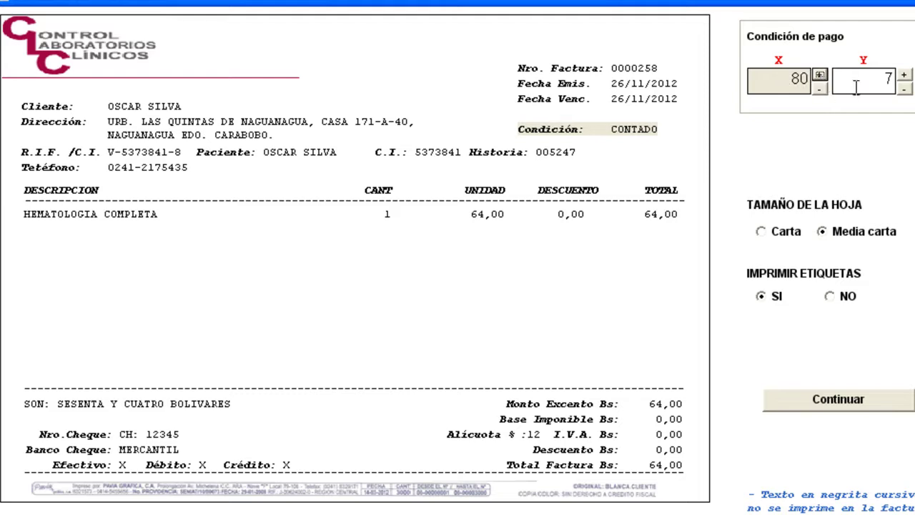
click(904, 90)
click(904, 89)
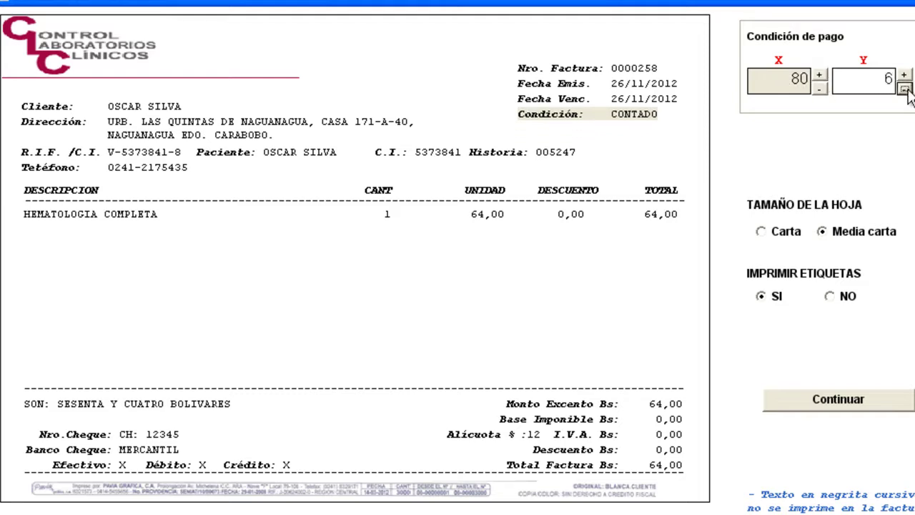
Inspect the coordinates of the fiscal address, R.I.F., phone, title line, first product line and exempt amount total.
click(45, 126)
click(42, 123)
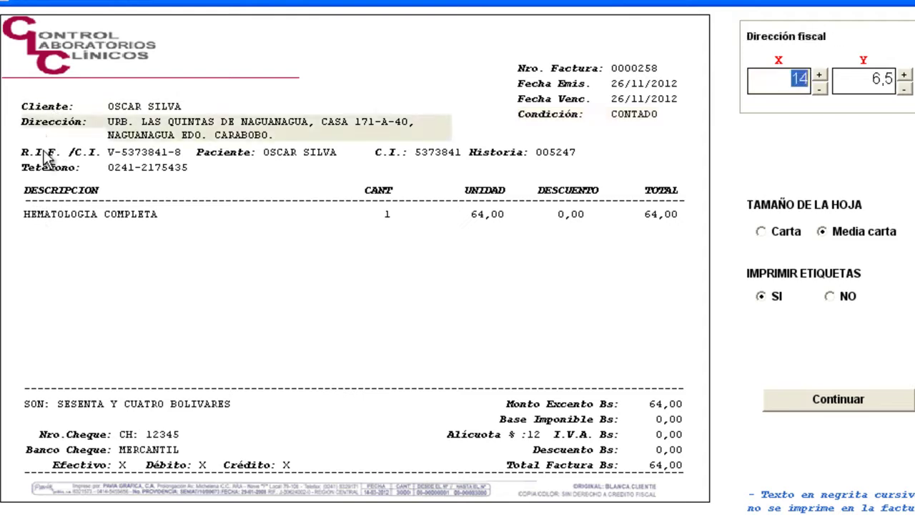
click(46, 154)
click(39, 169)
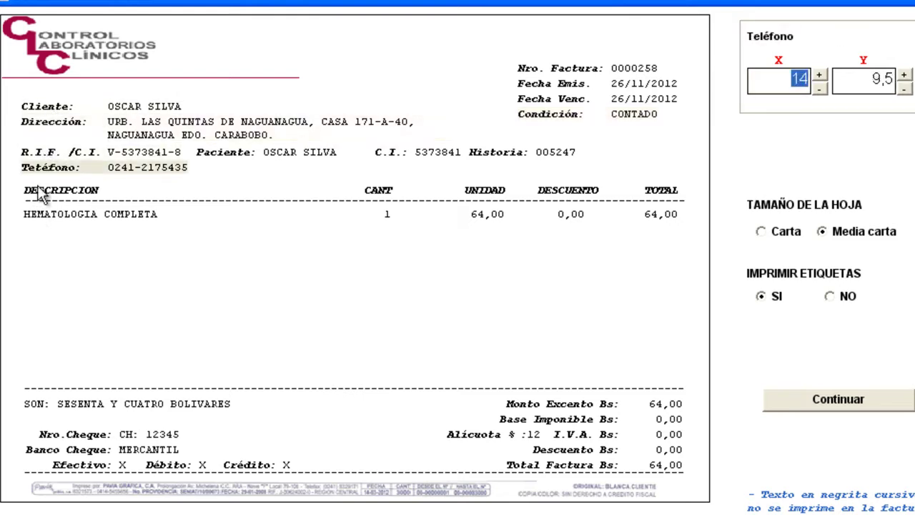
click(41, 199)
click(39, 217)
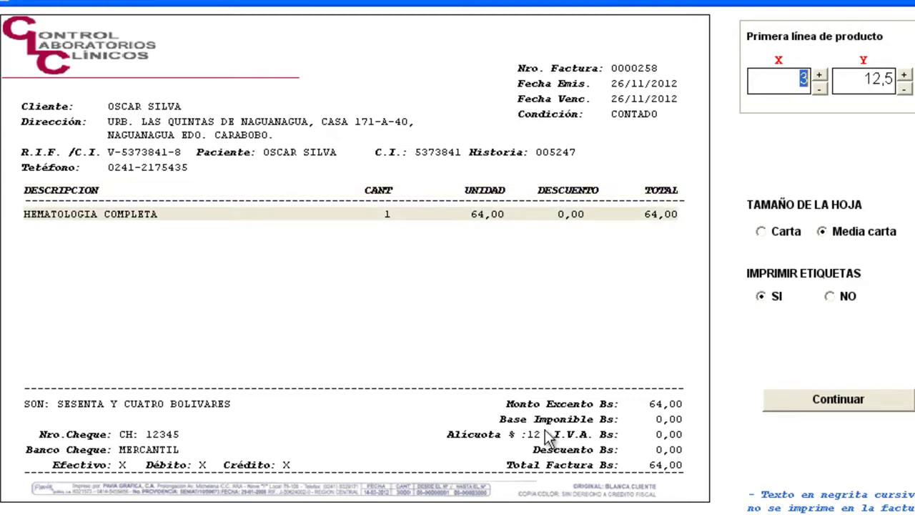
click(538, 407)
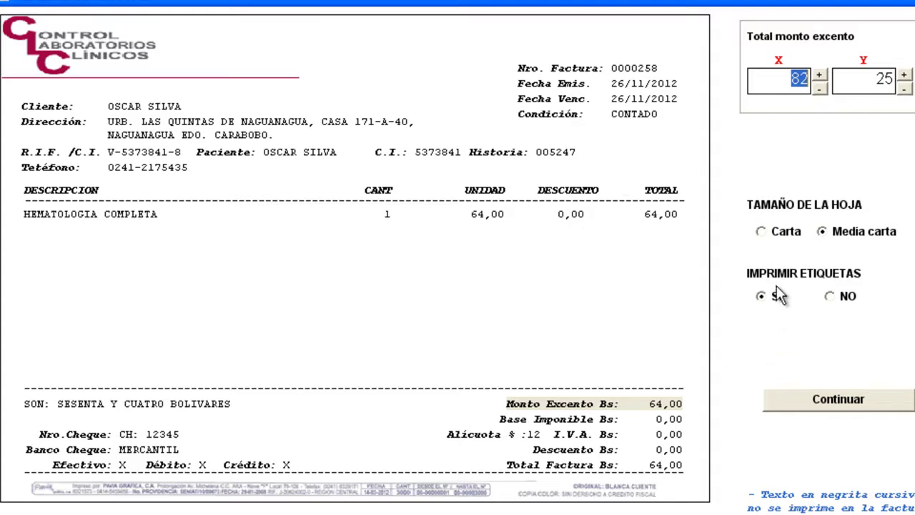
Set label printing (Imprimir etiquetas) to NO and check the invoice number, billing date and payment condition fields.
click(831, 297)
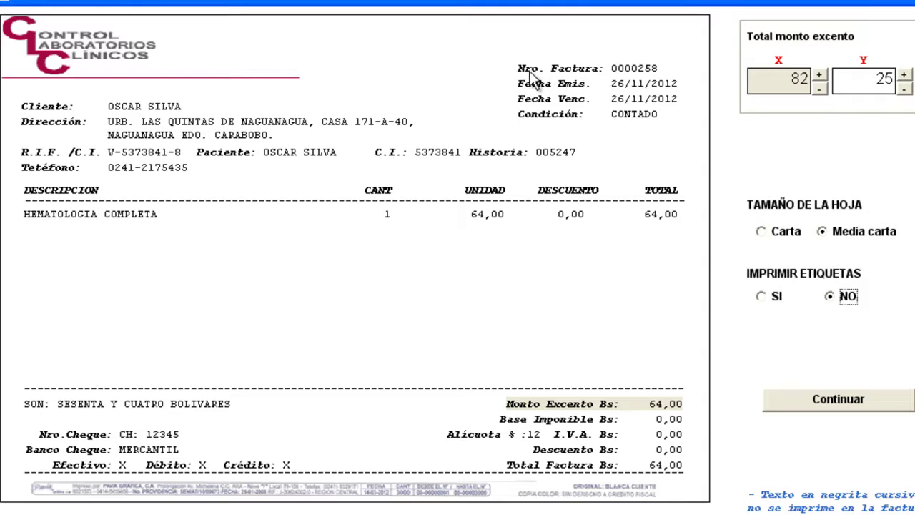
click(555, 71)
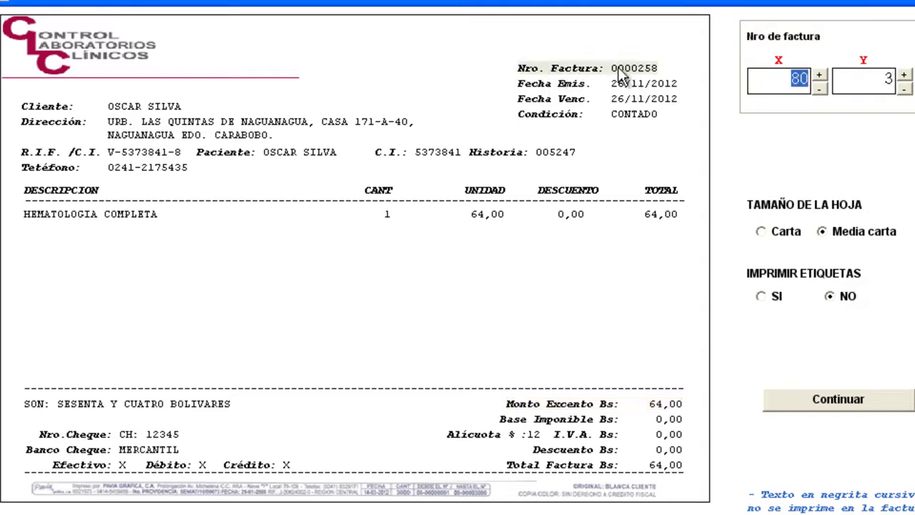
click(627, 83)
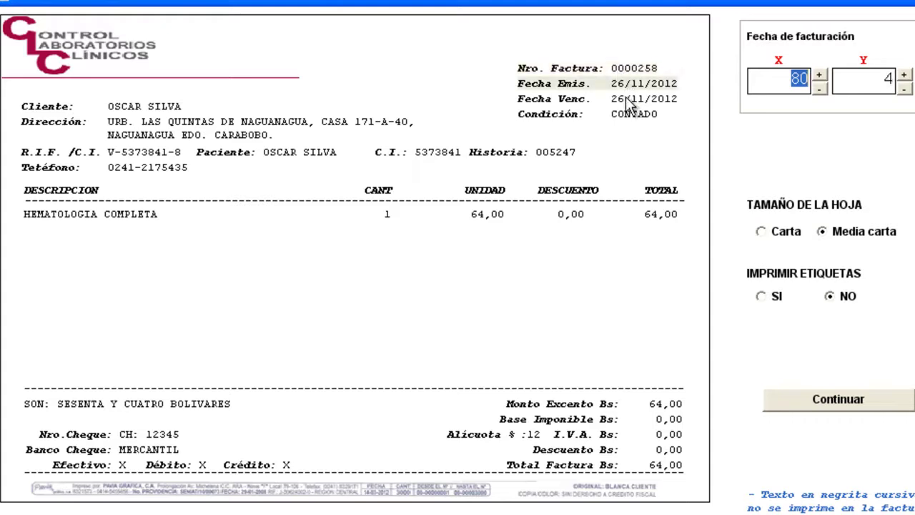
click(615, 118)
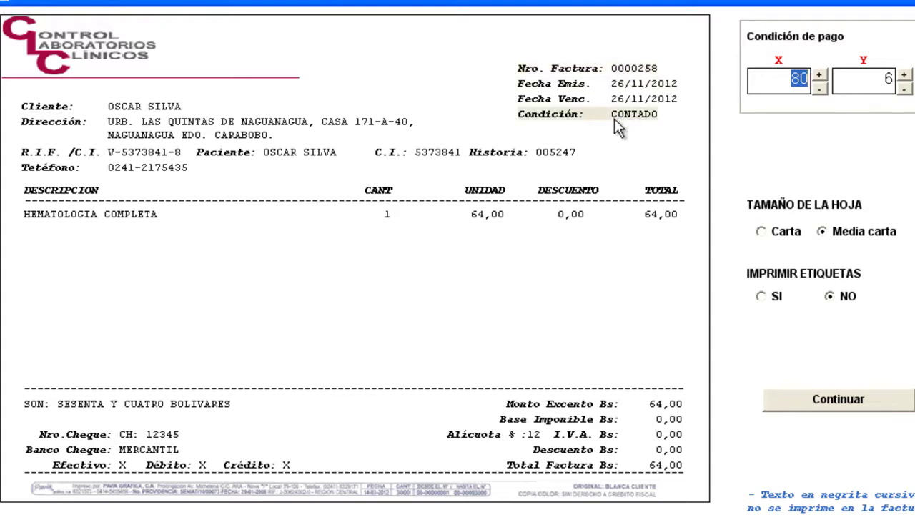
Review the positions of the client name, fiscal address, phone, title line and first product line with label printing off.
click(57, 109)
click(57, 129)
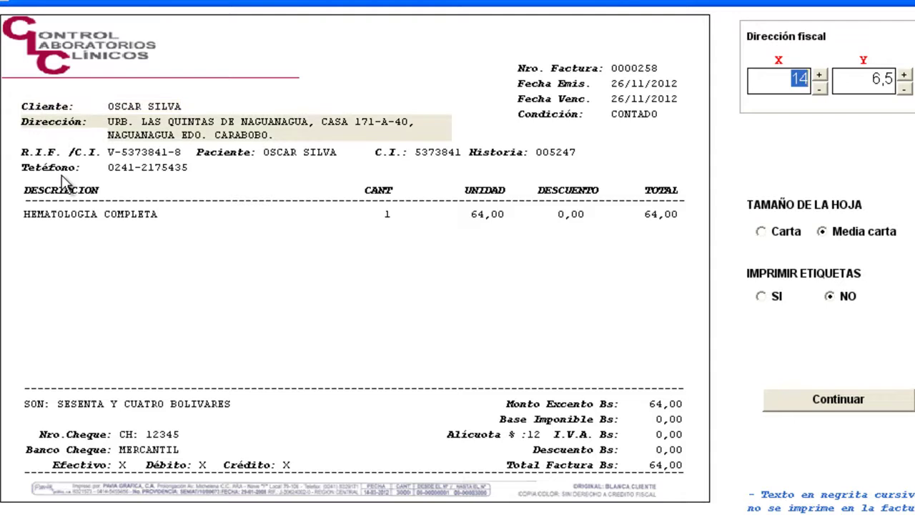
click(61, 174)
click(61, 191)
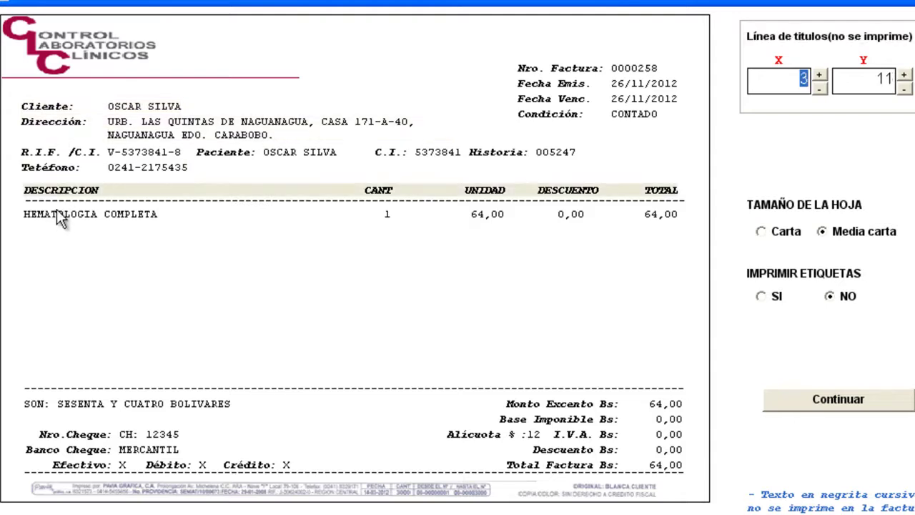
click(58, 217)
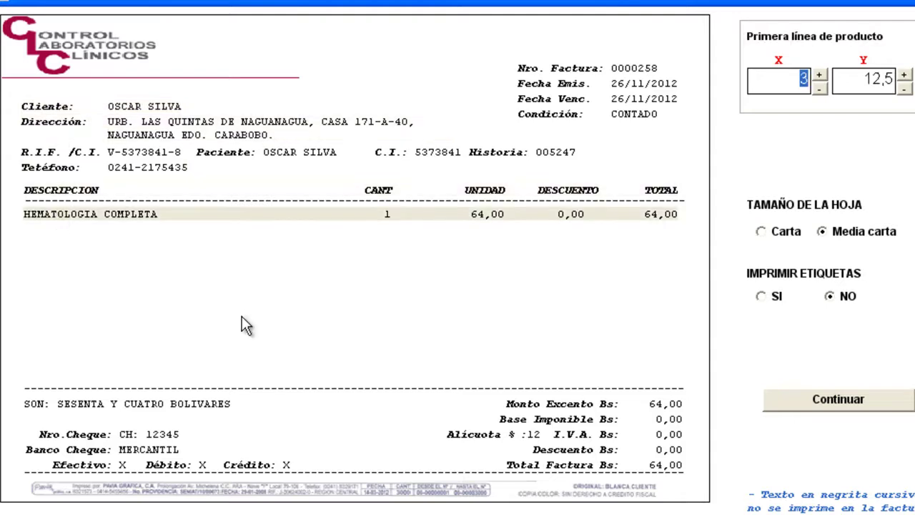